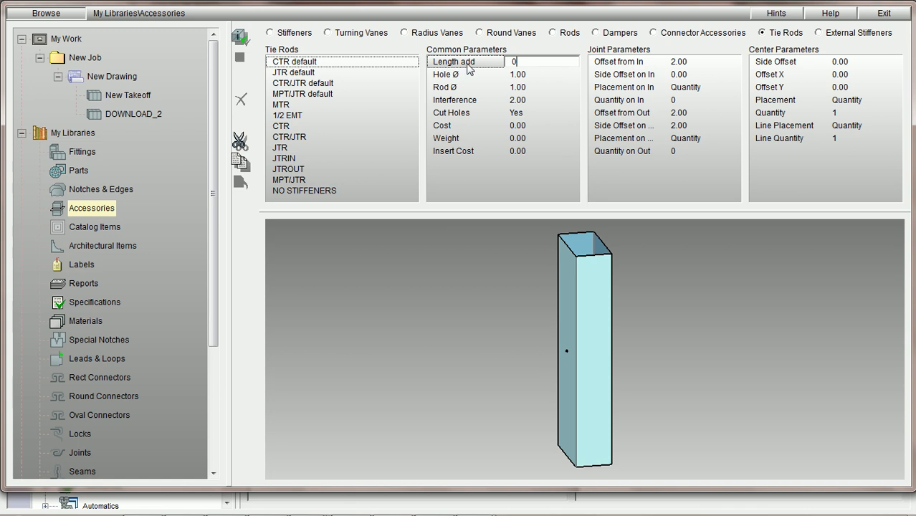
Try Length add values of 12 and 0 for the CTR default tie rod, finishing with 4
click(506, 64)
text(12)
double_click(530, 63)
text(0)
drag(533, 63, 506, 63)
text(4)
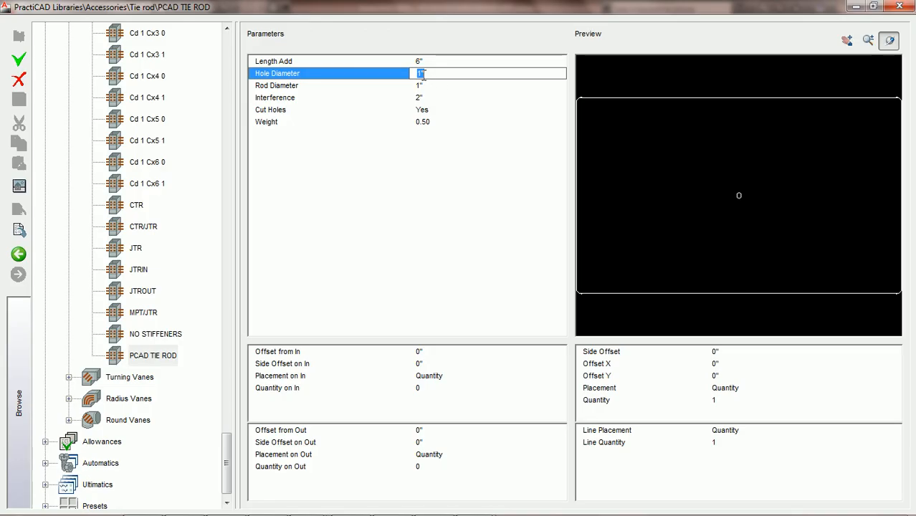
Change the PCAD TIE ROD's Hole Diameter to 9", and set it back to 1"
double_click(421, 74)
double_click(423, 86)
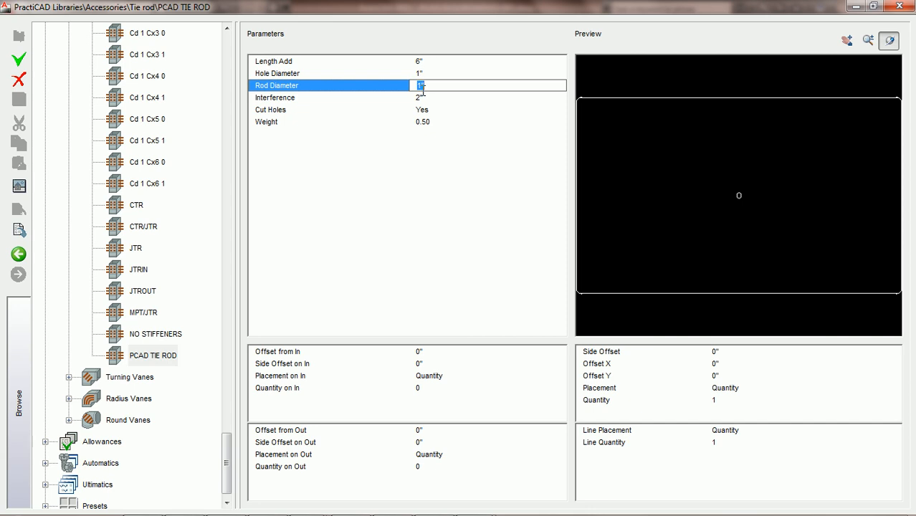
click(426, 72)
text(5)
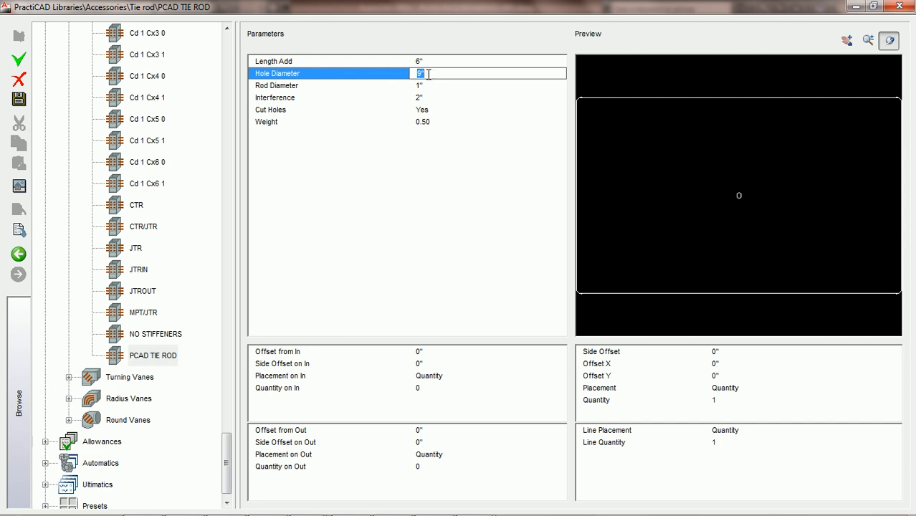
text(1)
key(Tab)
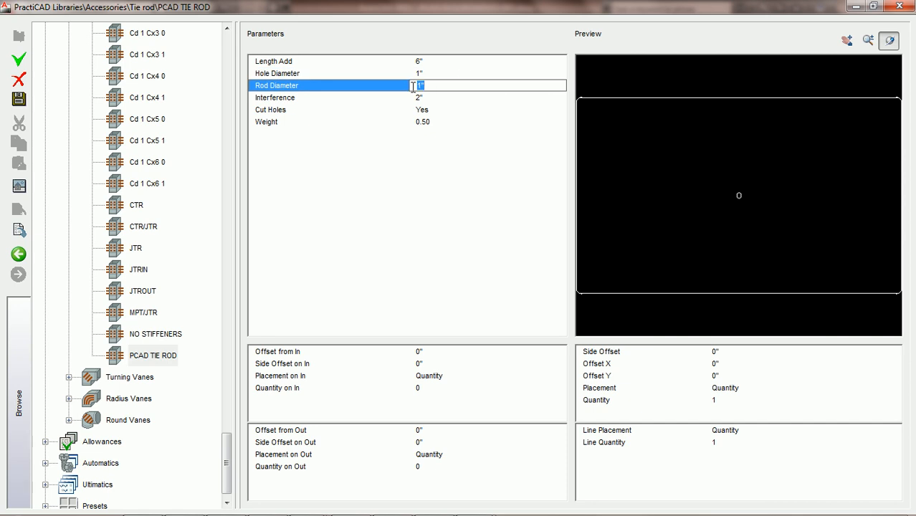
Try a Rod Diameter of 5" for the PCAD TIE ROD, and restore it to 1"
text(5)
key(Return)
text(1)
key(Tab)
Set the PCAD TIE ROD's Interference to 0", and return it to 2"
text(0)
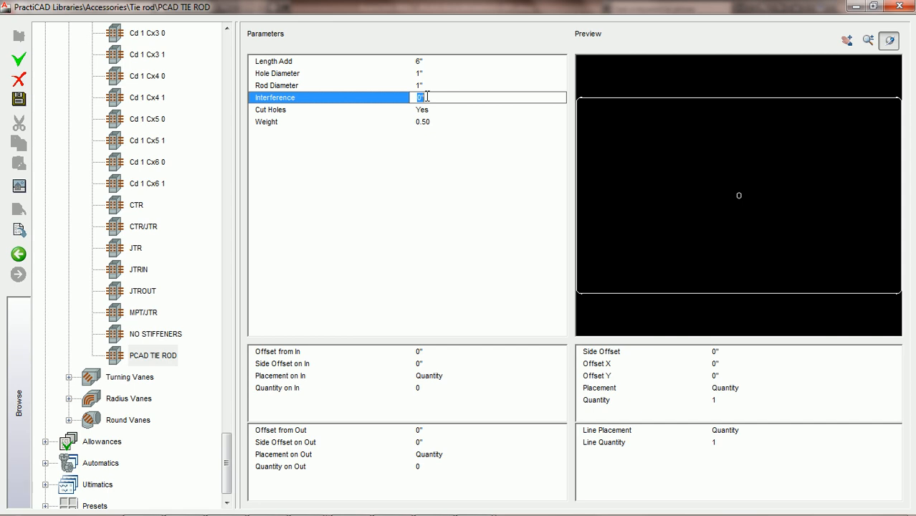
text(2)
key(Return)
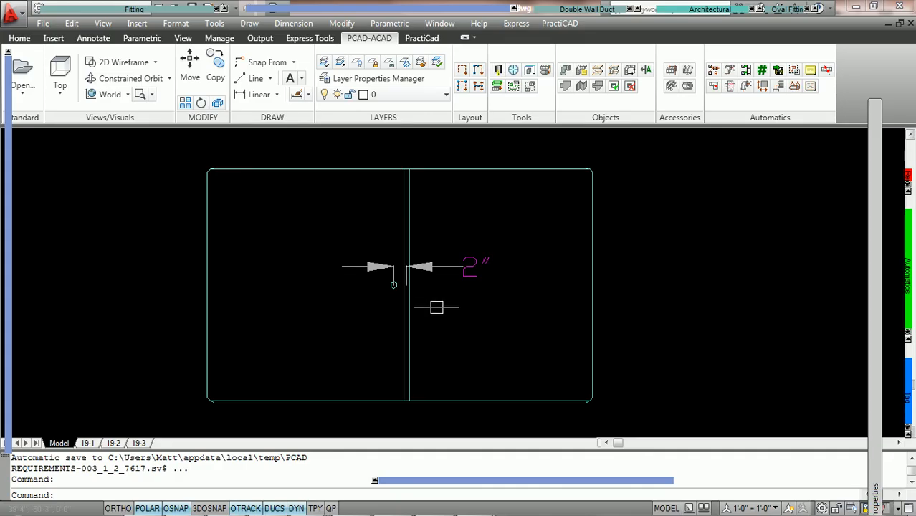
In the AutoCAD drawing, examine the interference distance between the small tie rod hole and the vertical lines at the duct's middle
scroll(432, 300, up, 2)
scroll(428, 301, down, 2)
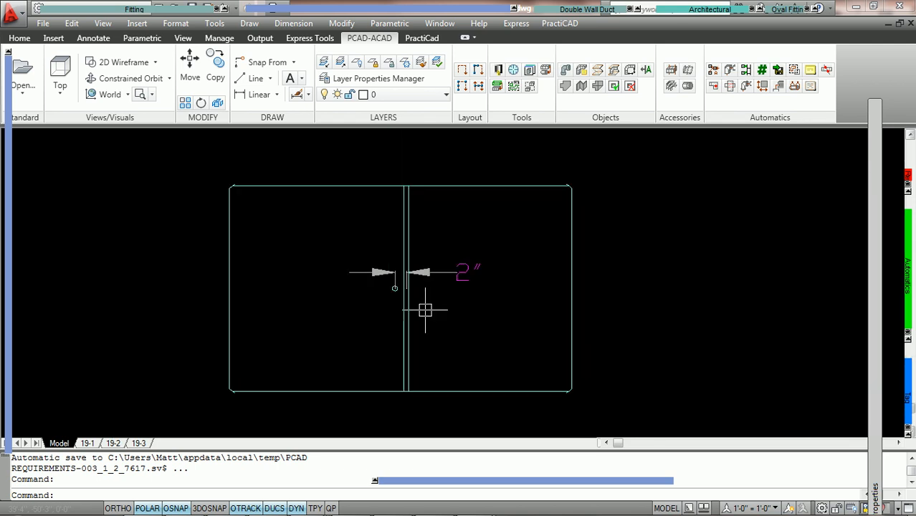
click(406, 245)
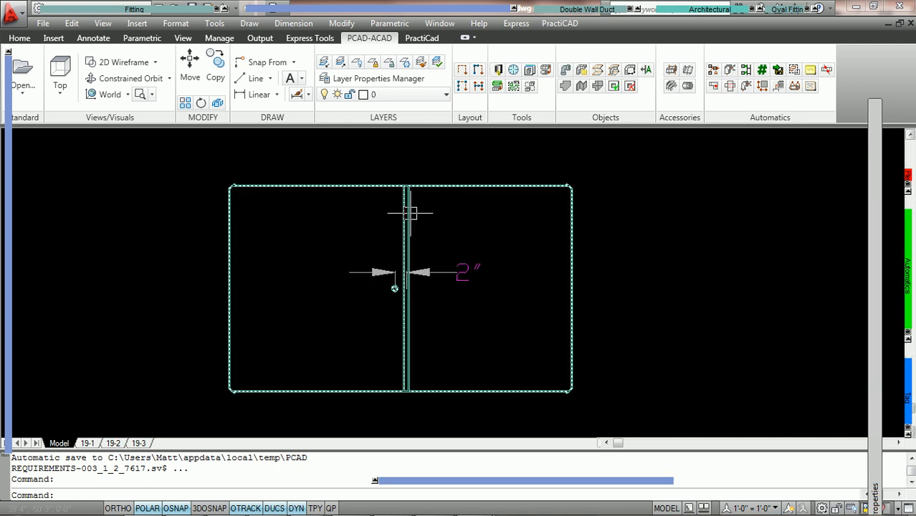
key(Escape)
scroll(396, 302, up, 4)
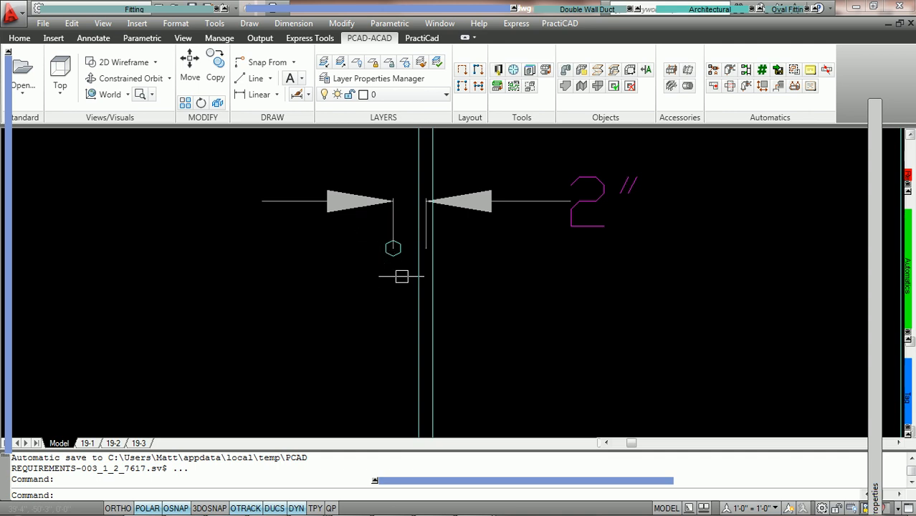
scroll(459, 293, down, 2)
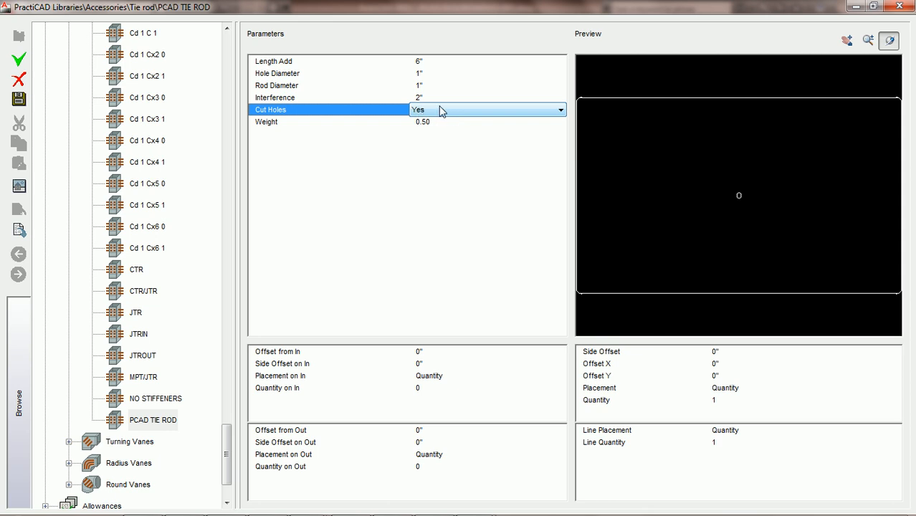
In the PractiCAD library, choose Yes for the PCAD TIE ROD's Cut Holes and set its Weight to 0.25
click(435, 111)
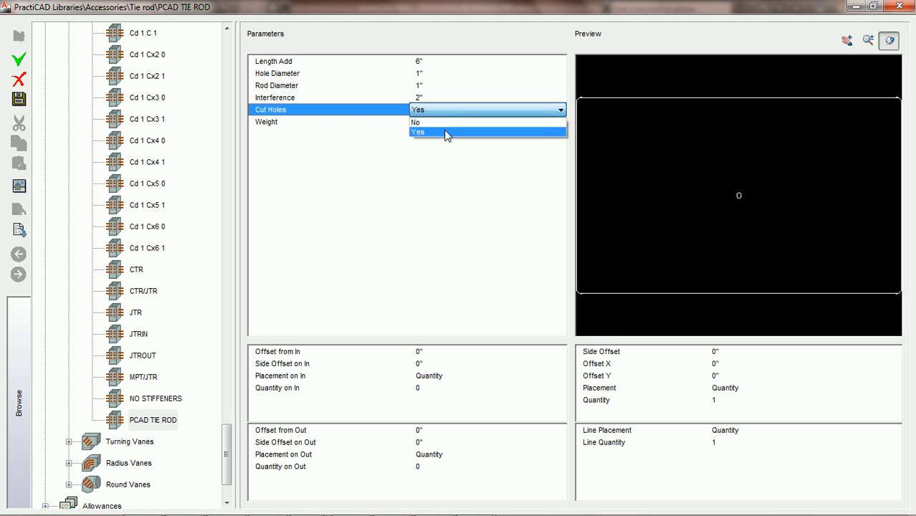
click(448, 132)
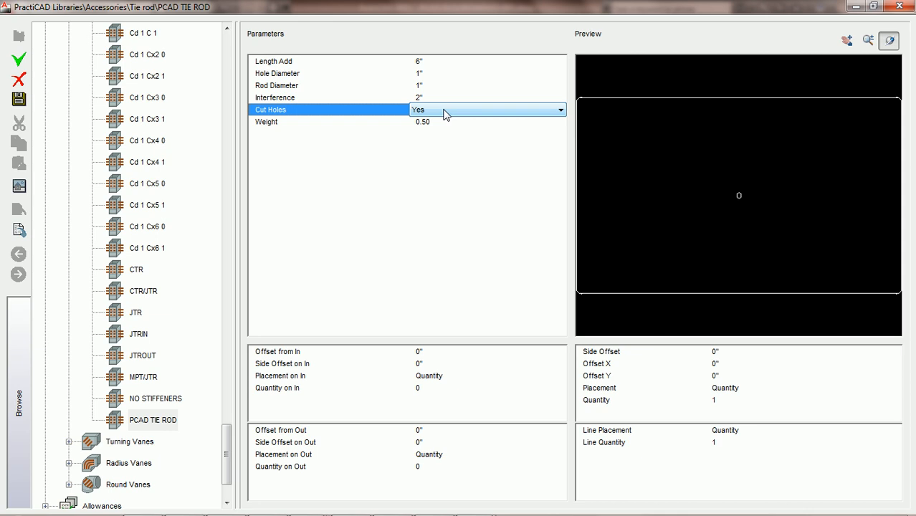
click(437, 122)
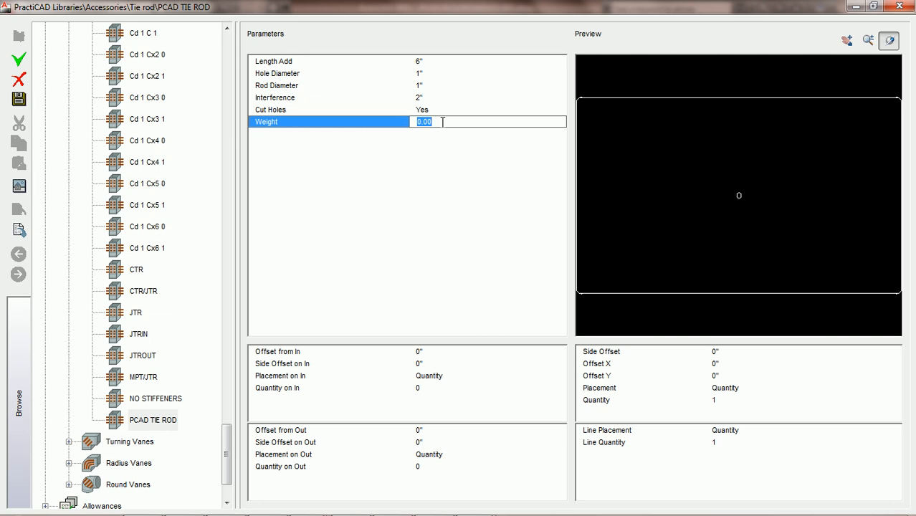
text(.25)
click(438, 136)
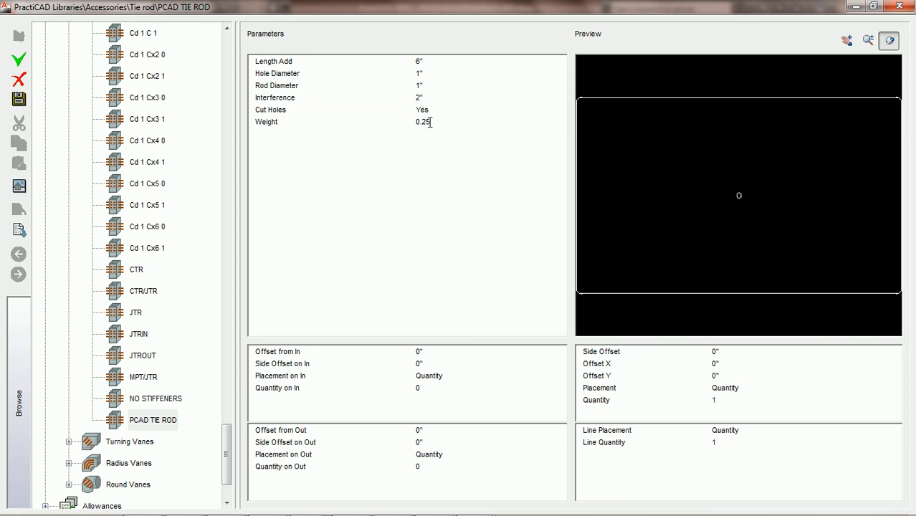